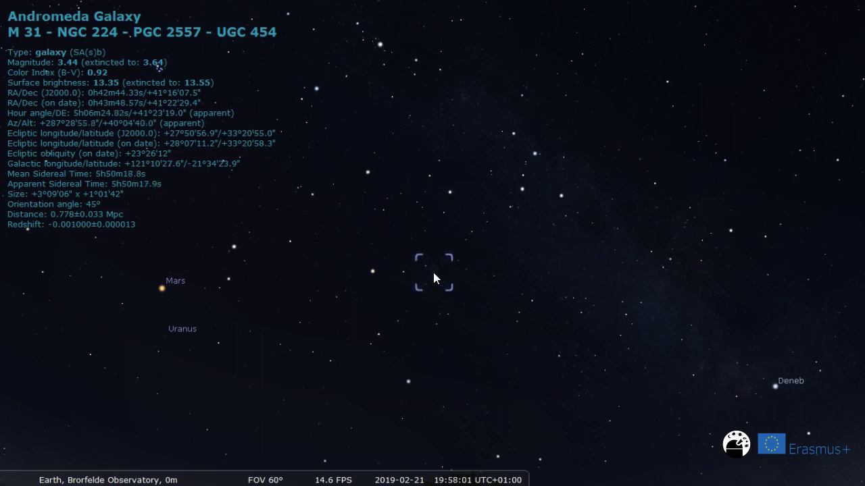
{"action": "left_click", "coordinate": [469, 290]}
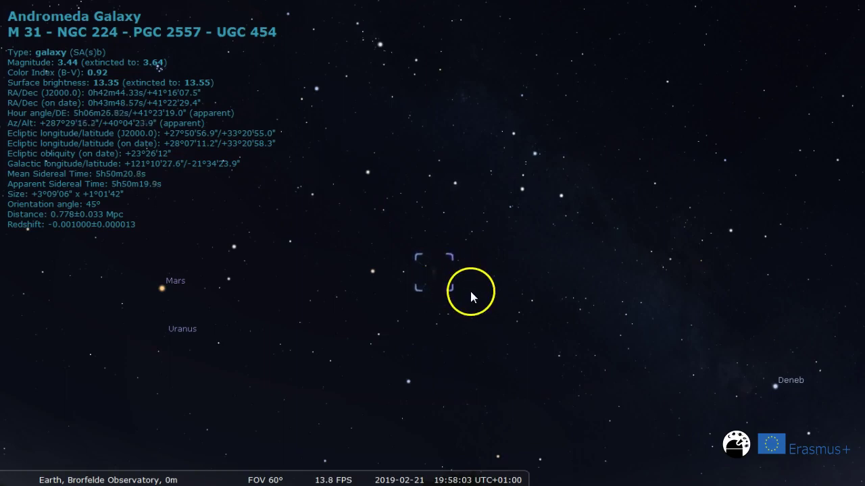
{"action": "left_click", "coordinate": [459, 295]}
{"action": "left_click", "coordinate": [462, 273]}
{"action": "left_click", "coordinate": [465, 304]}
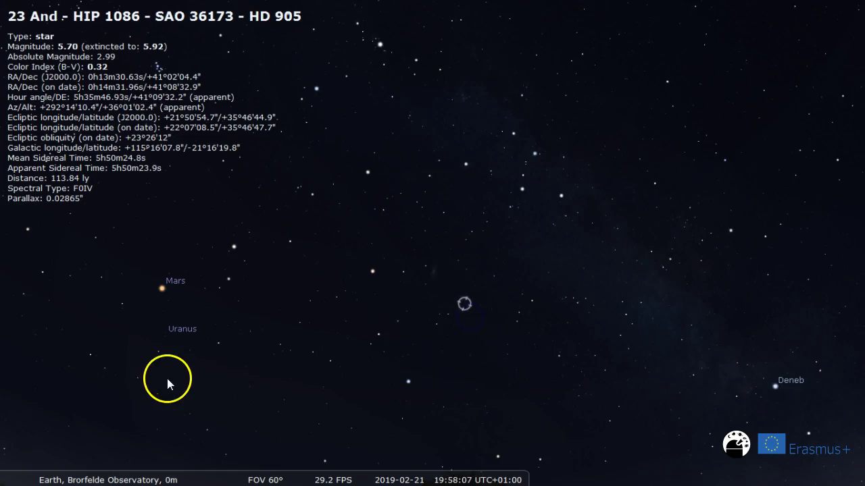
{"action": "left_click", "coordinate": [438, 269]}
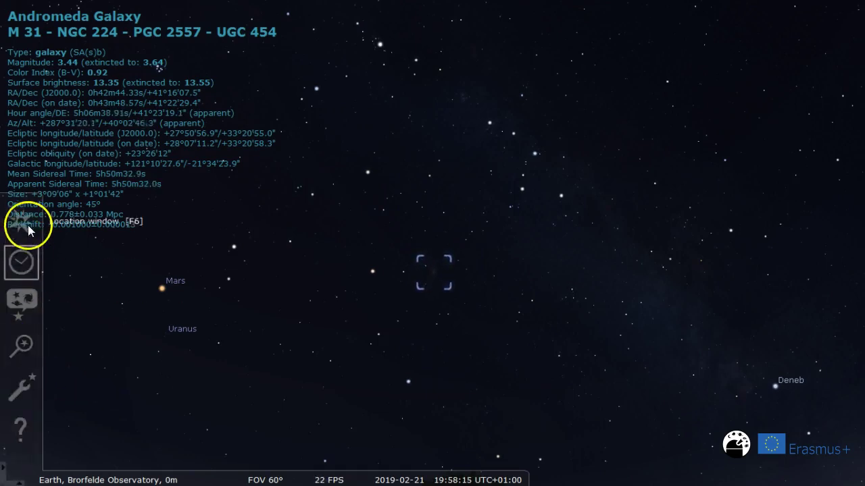
- Set the Observability Analysis and Oculars plugins to load at startup, and close the configuration window
{"action": "left_click", "coordinate": [31, 388]}
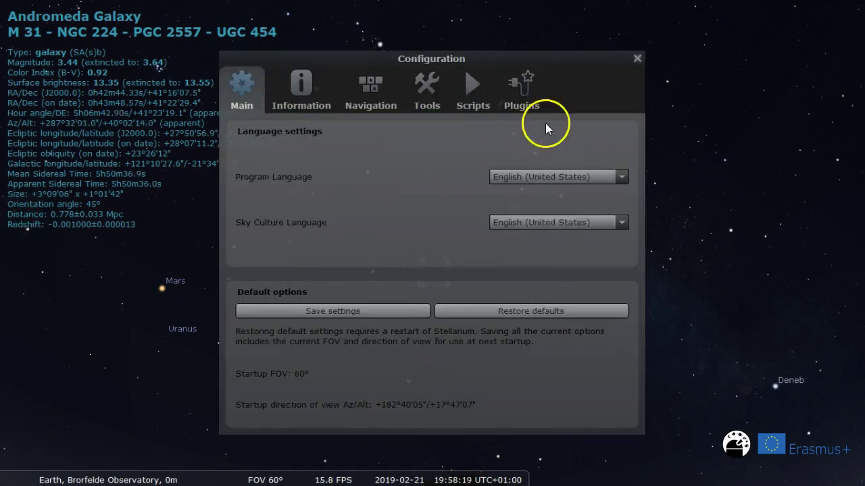
{"action": "left_click", "coordinate": [527, 105]}
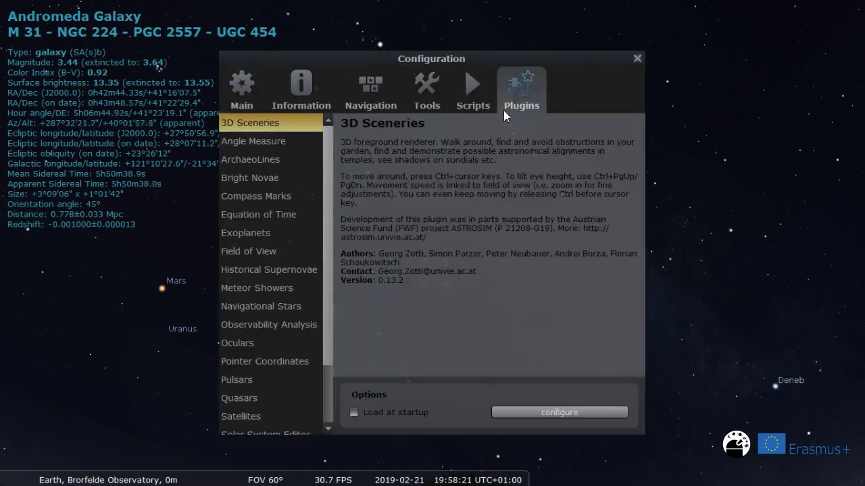
{"action": "left_click", "coordinate": [286, 327]}
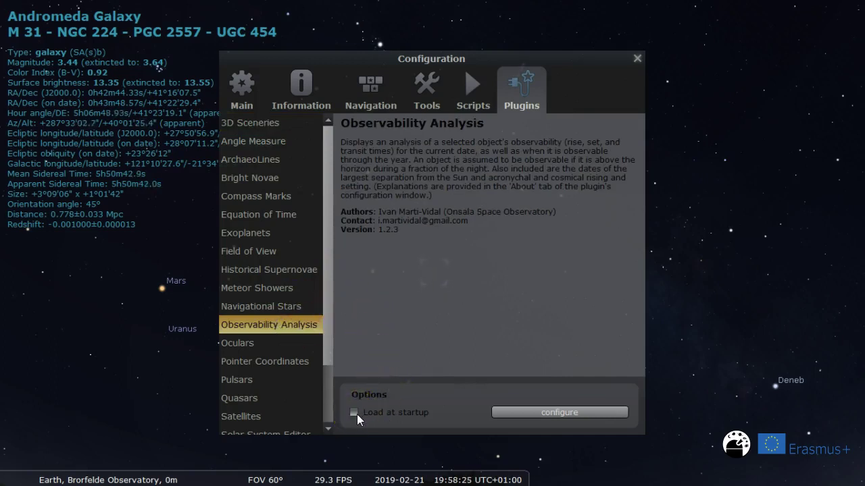
{"action": "left_click", "coordinate": [355, 413]}
{"action": "left_click", "coordinate": [270, 344]}
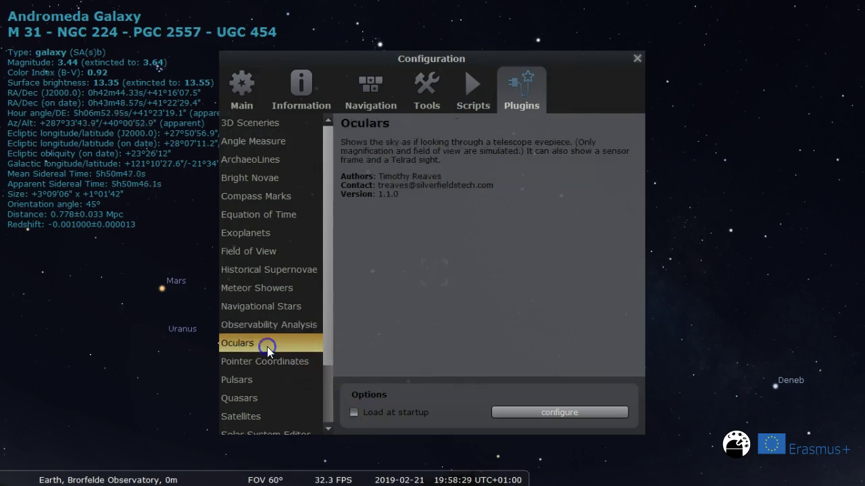
{"action": "left_click", "coordinate": [353, 412]}
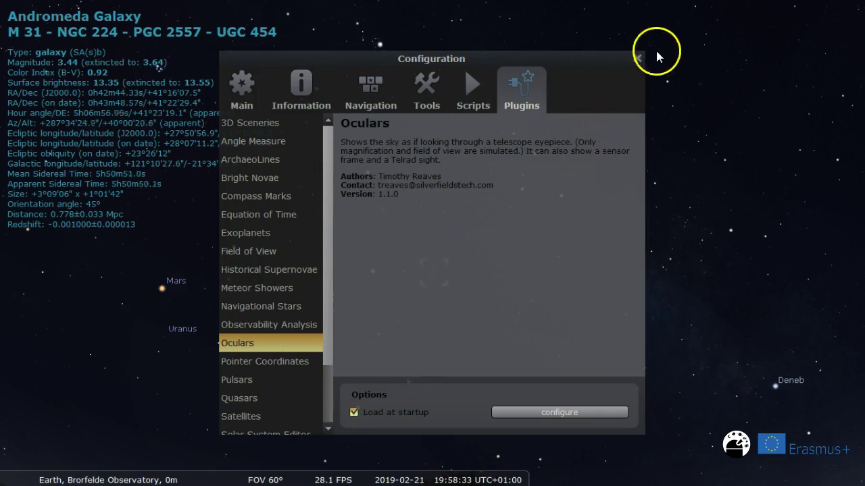
{"action": "left_click", "coordinate": [637, 58]}
{"action": "left_click", "coordinate": [562, 142]}
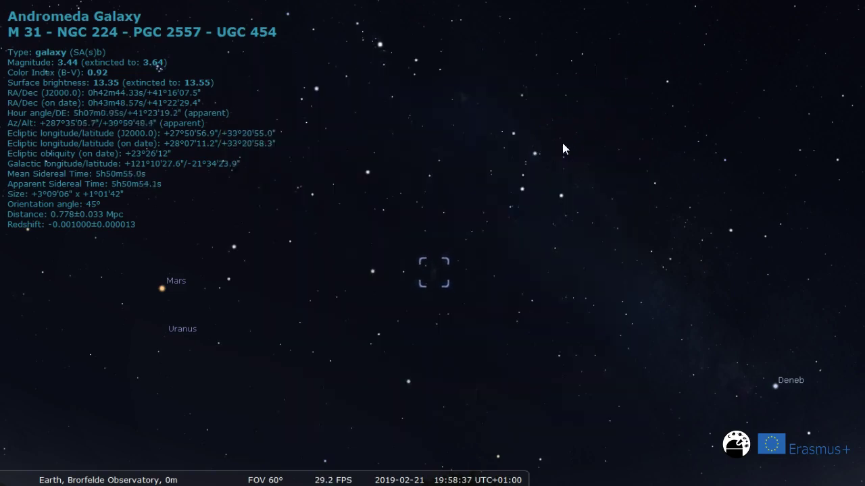
- Relaunch Stellarium so that the newly enabled plugins are loaded
{"action": "key", "text": "alt+Tab"}
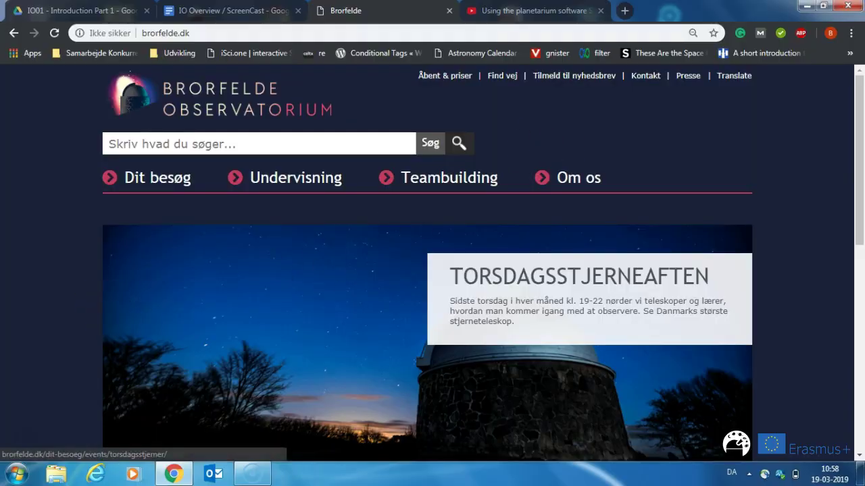
{"action": "left_click", "coordinate": [15, 473]}
{"action": "left_click", "coordinate": [56, 154]}
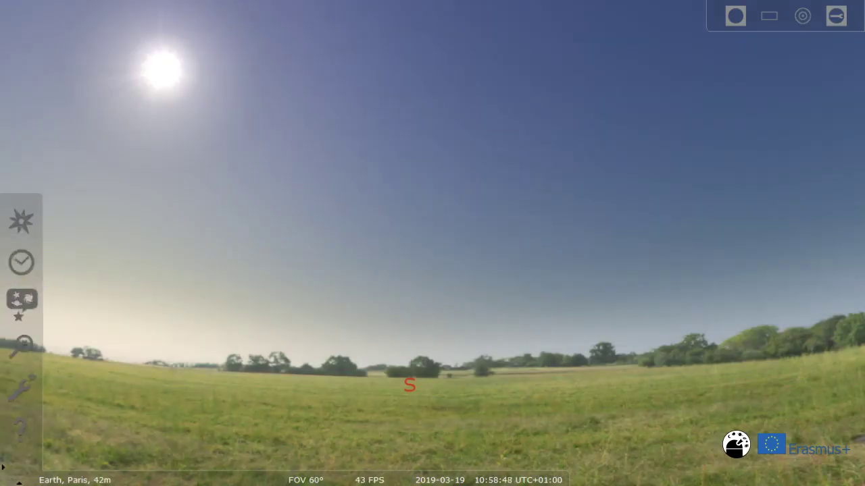
- Set the simulated date to 21 February 2019 and the hour to 19, and close the date and time window
{"action": "left_click", "coordinate": [23, 269]}
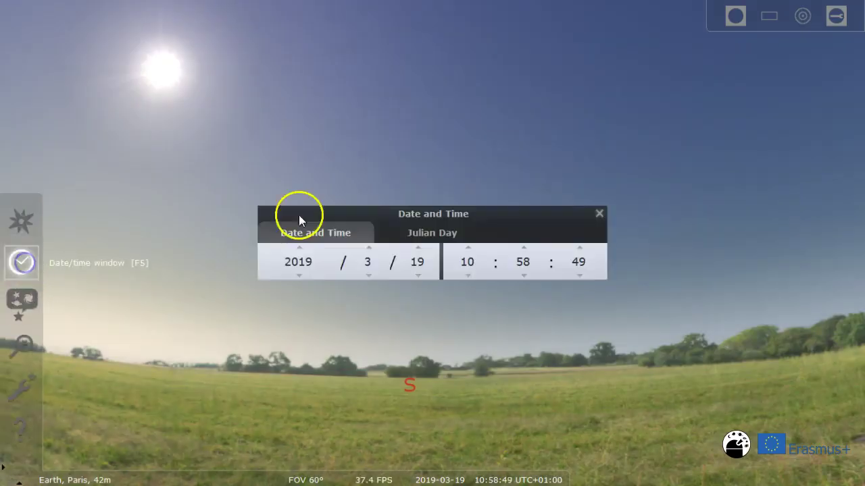
{"action": "left_click", "coordinate": [368, 275]}
{"action": "left_click", "coordinate": [418, 248]}
{"action": "left_click", "coordinate": [417, 247]}
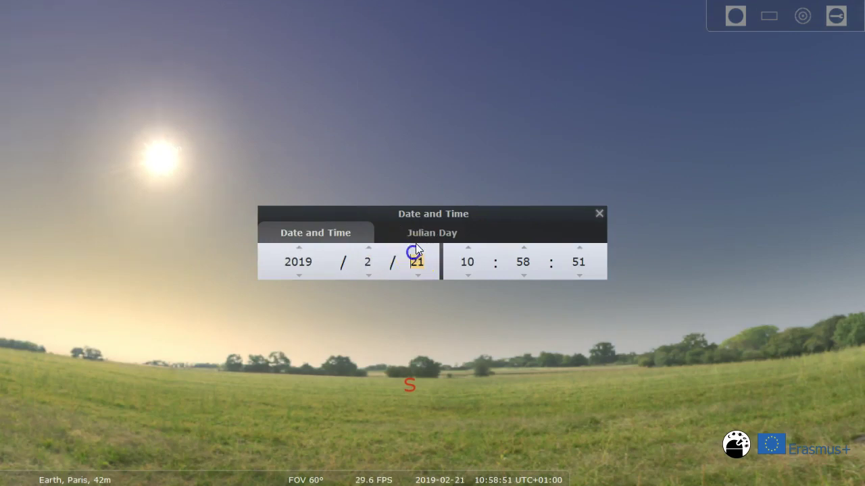
{"action": "scroll", "coordinate": [467, 251], "scroll_direction": "up", "scroll_amount": 8}
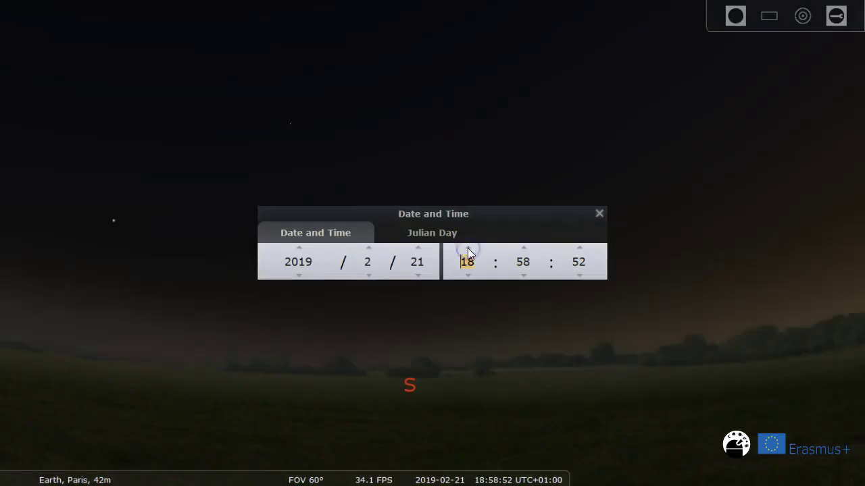
{"action": "scroll", "coordinate": [467, 251], "scroll_direction": "up", "scroll_amount": 1}
{"action": "left_click", "coordinate": [588, 217]}
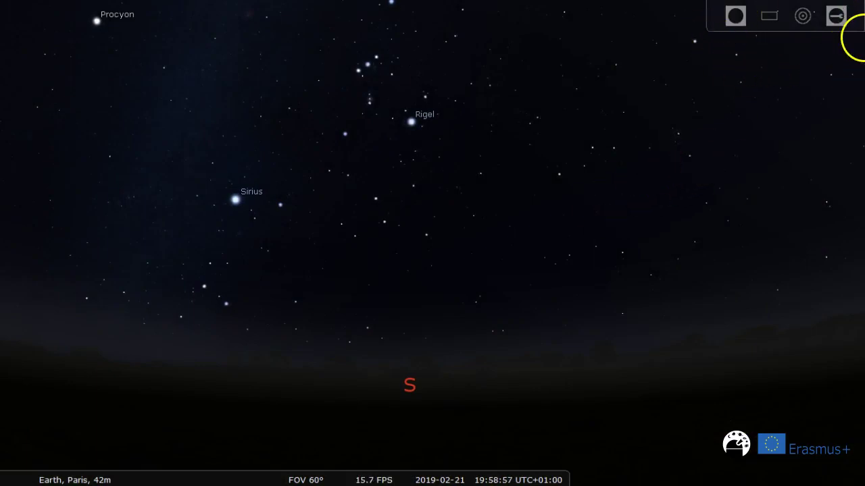
- Find and select the object m31, and turn on the Observability analysis for it
{"action": "mouse_move", "coordinate": [425, 462]}
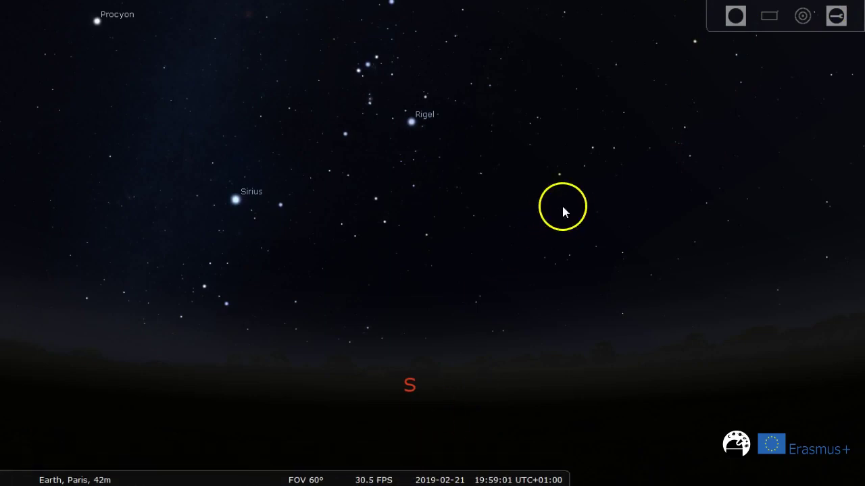
{"action": "key", "text": "F3"}
{"action": "type", "text": "m31"}
{"action": "key", "text": "Return"}
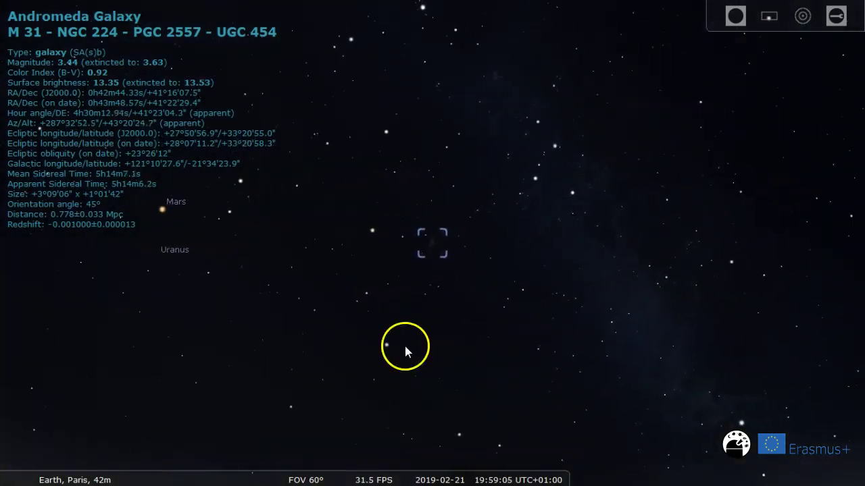
{"action": "mouse_move", "coordinate": [373, 469]}
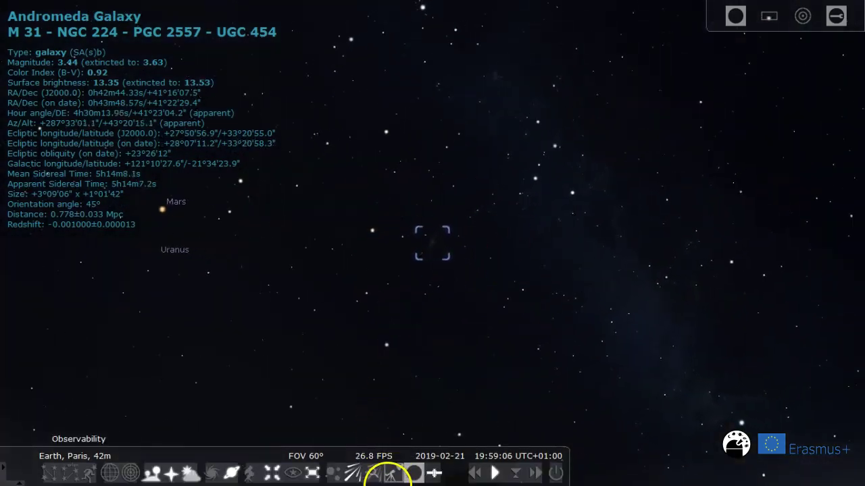
{"action": "left_click", "coordinate": [398, 475]}
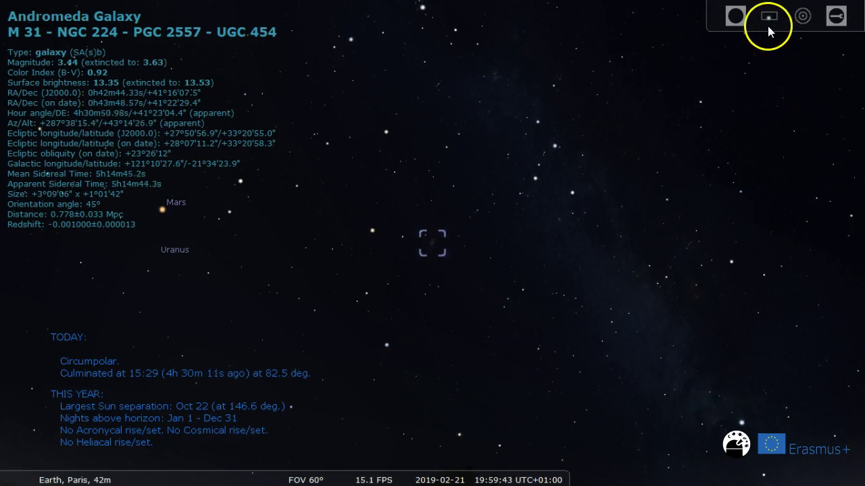
- Examine the Oculars settings of the SBIG STXL 16200 sensor and the Schmidt Aux and Main telescopes, and close the window
{"action": "left_click", "coordinate": [838, 19]}
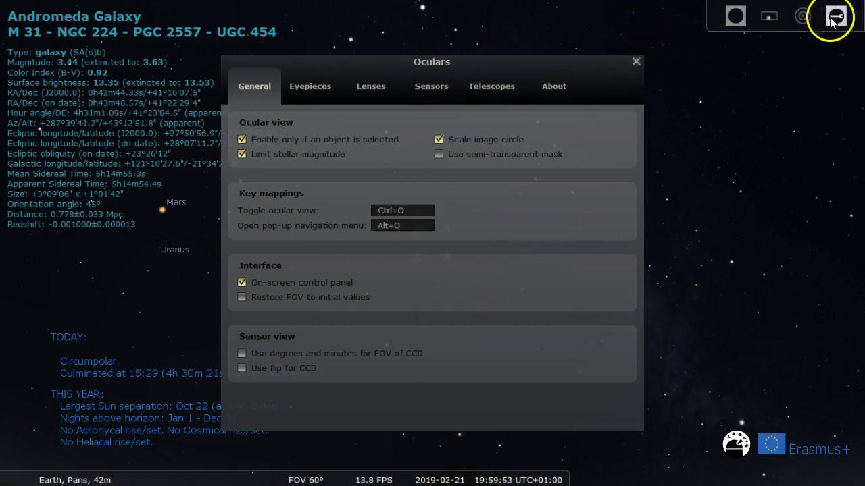
{"action": "left_click", "coordinate": [439, 92]}
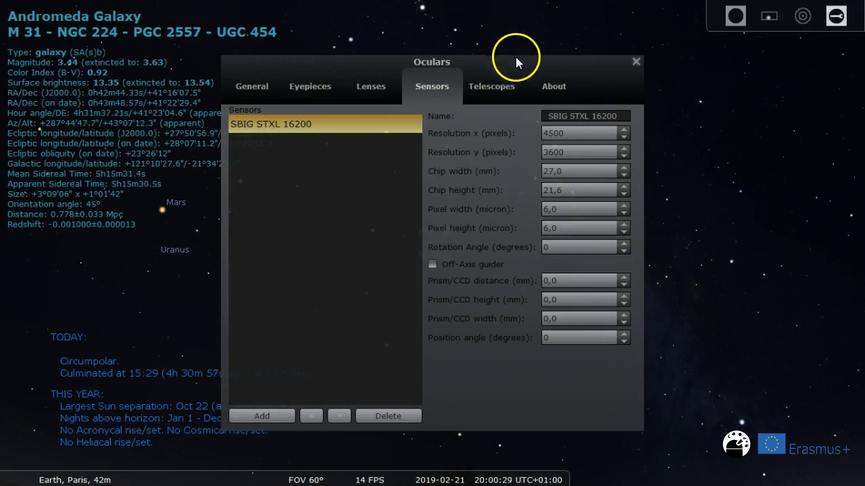
{"action": "left_click", "coordinate": [496, 87]}
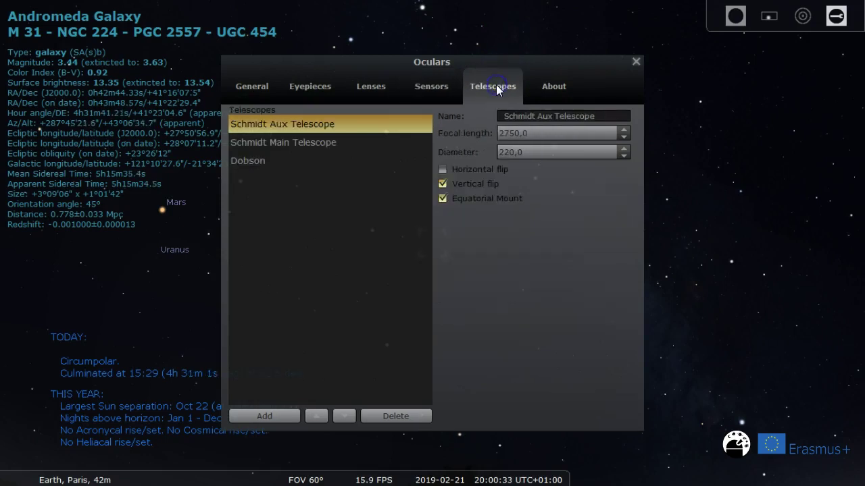
{"action": "left_click", "coordinate": [306, 140]}
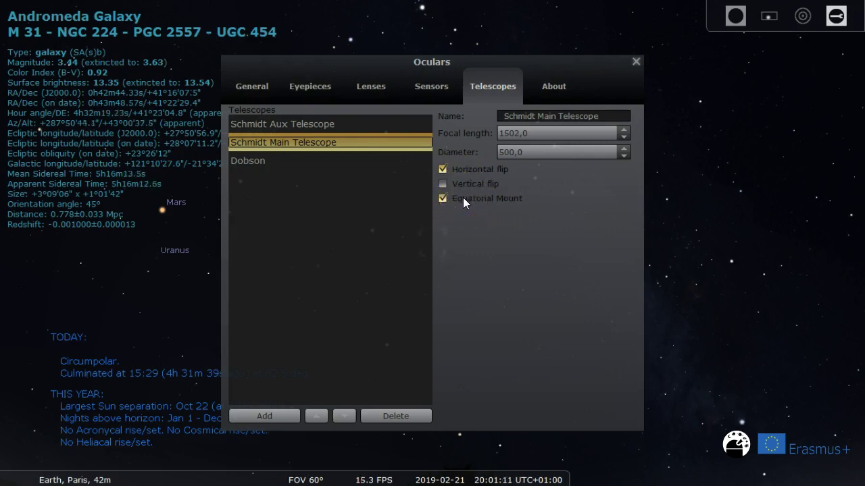
{"action": "left_click", "coordinate": [635, 63]}
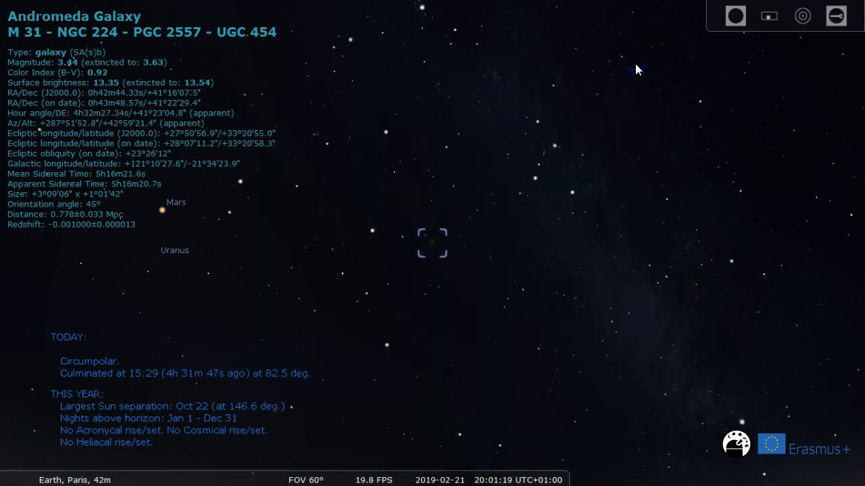
- Turn on the image sensor frame over the Andromeda Galaxy
{"action": "left_click", "coordinate": [769, 19]}
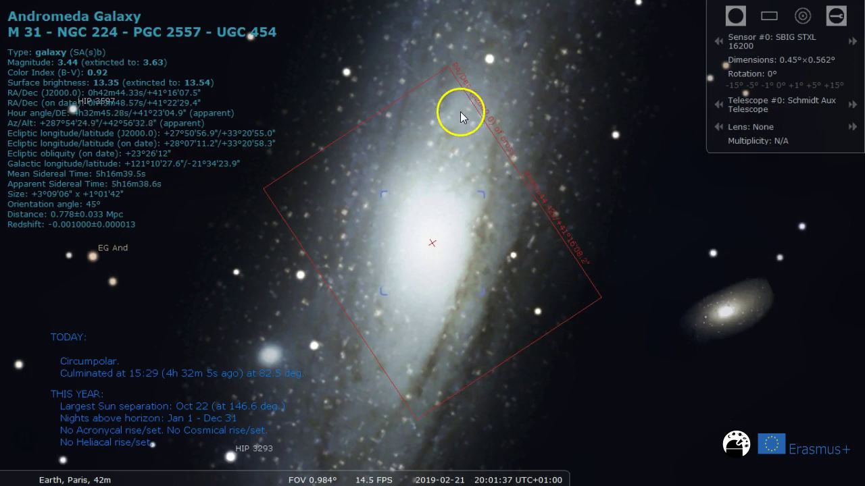
{"action": "left_click", "coordinate": [436, 71]}
{"action": "left_click", "coordinate": [317, 150]}
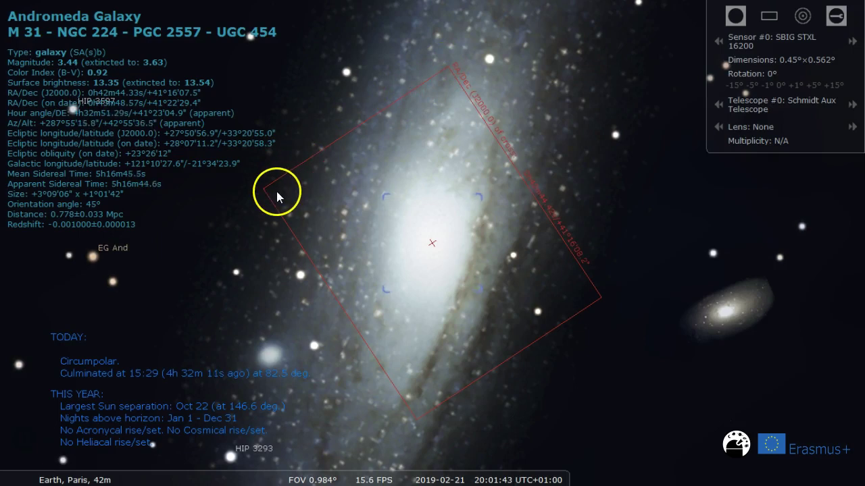